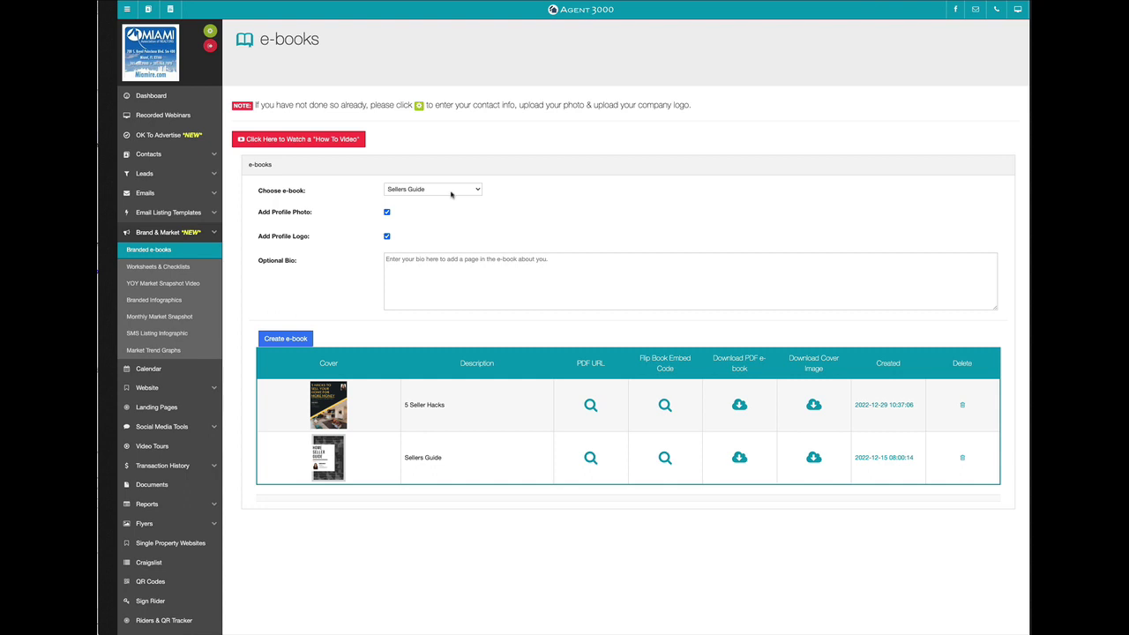
# Choose the First Time Home Buyers Guide as the e-book
pyautogui.click(451, 195)
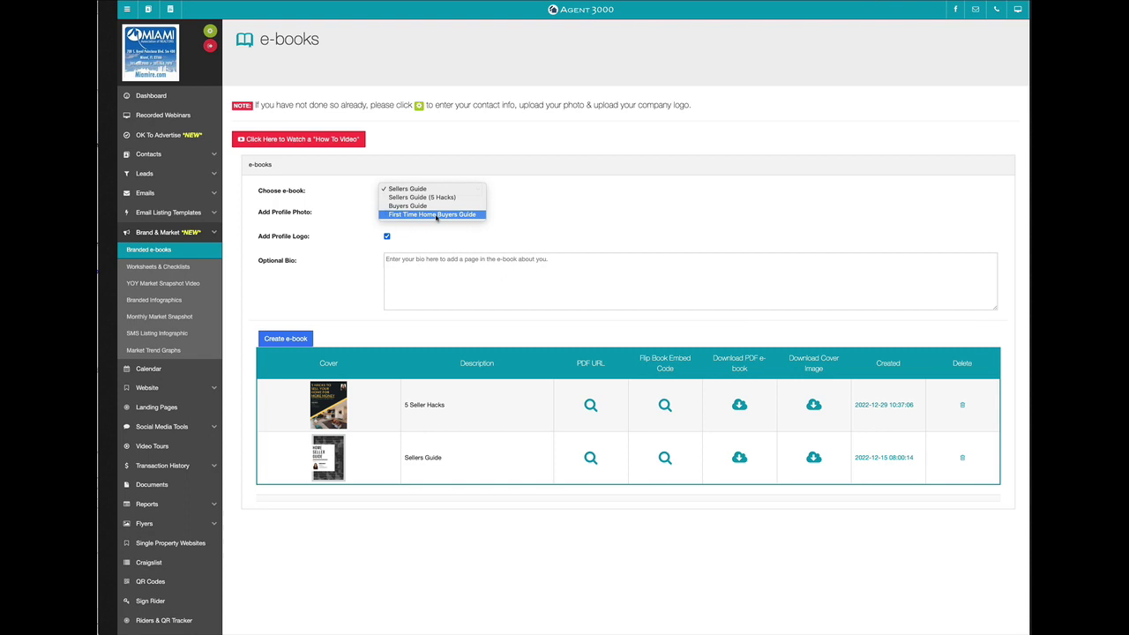
pyautogui.click(440, 216)
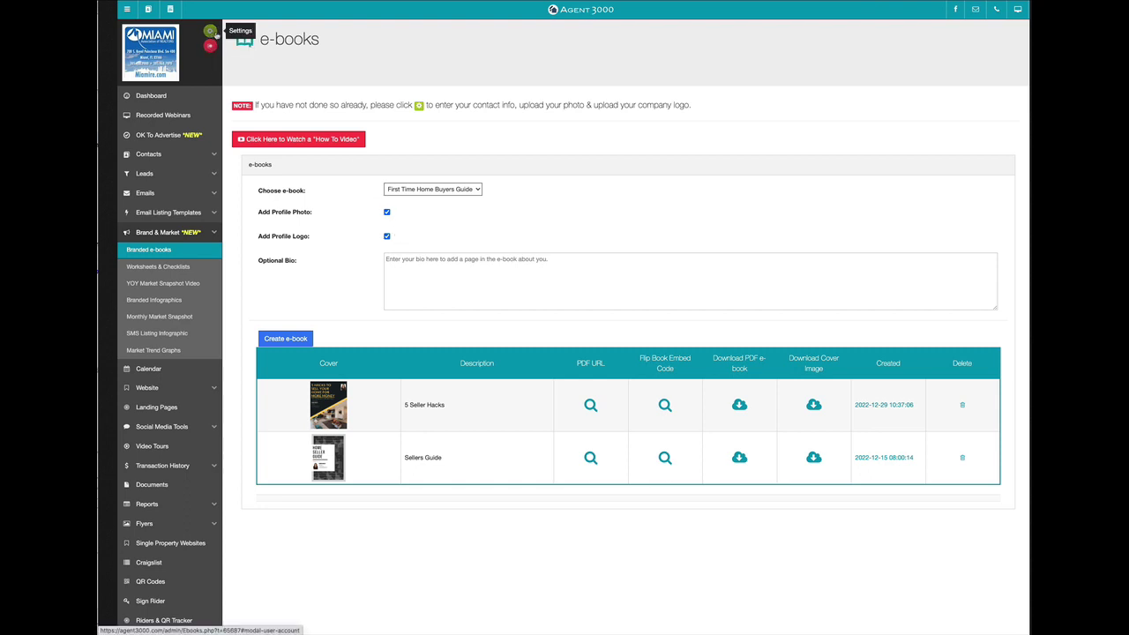
# Review the account settings for the contact profile, company logo and photo, then close them
pyautogui.click(212, 32)
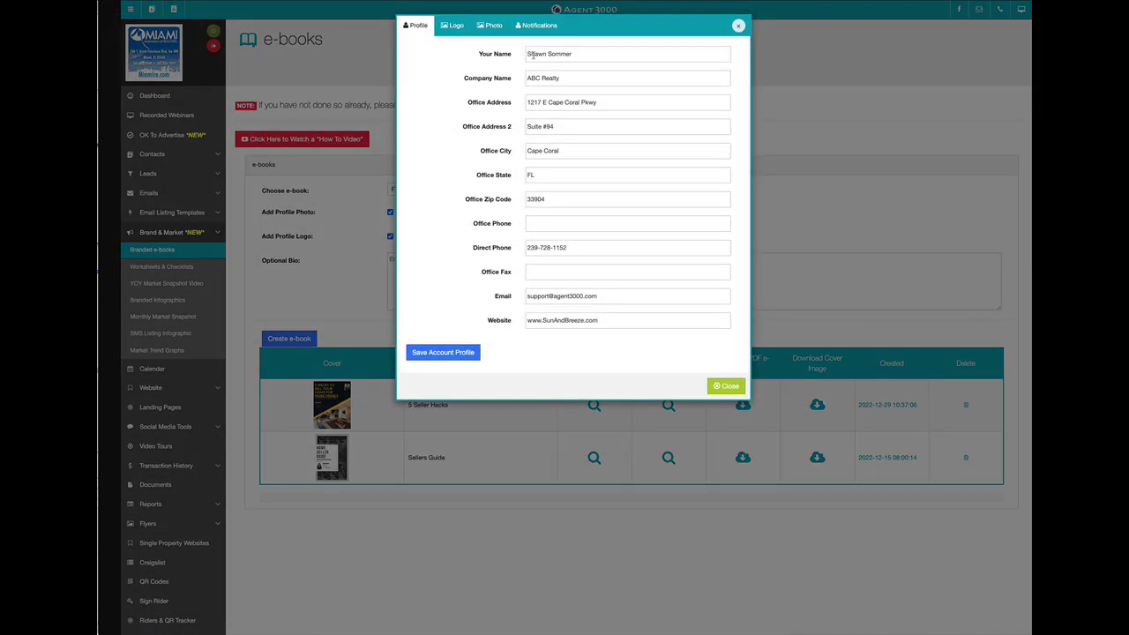
pyautogui.click(454, 26)
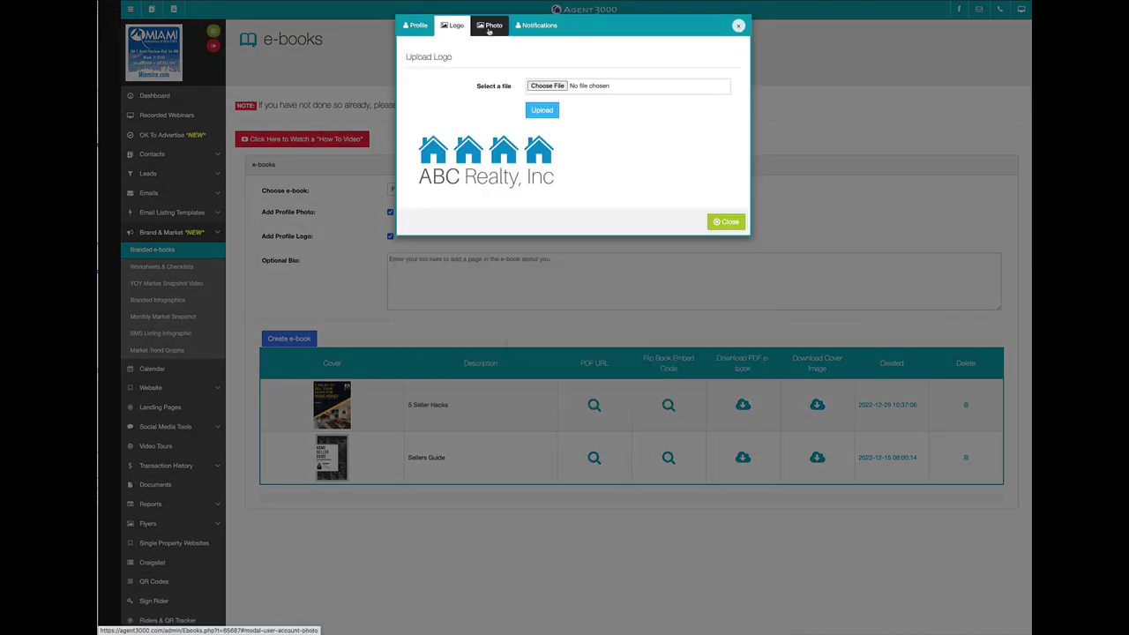
pyautogui.click(489, 27)
pyautogui.click(729, 305)
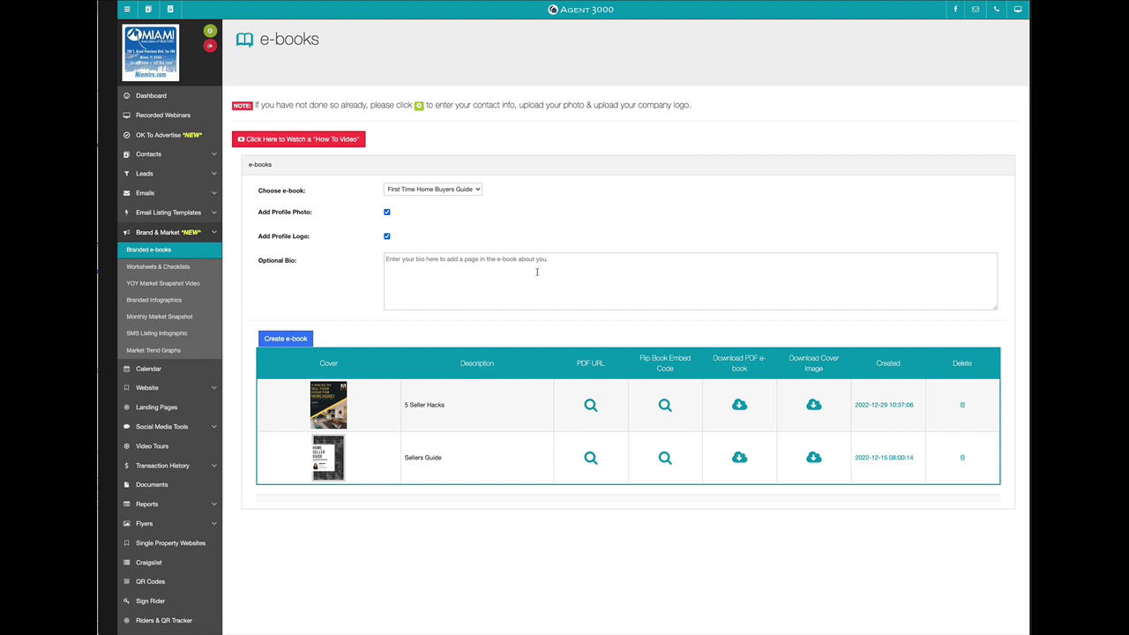
# Fill in the optional bio with the text beginning "I Developed Agent 3000, Listing Spy Websites with IDX search" and create the e-book
pyautogui.click(463, 278)
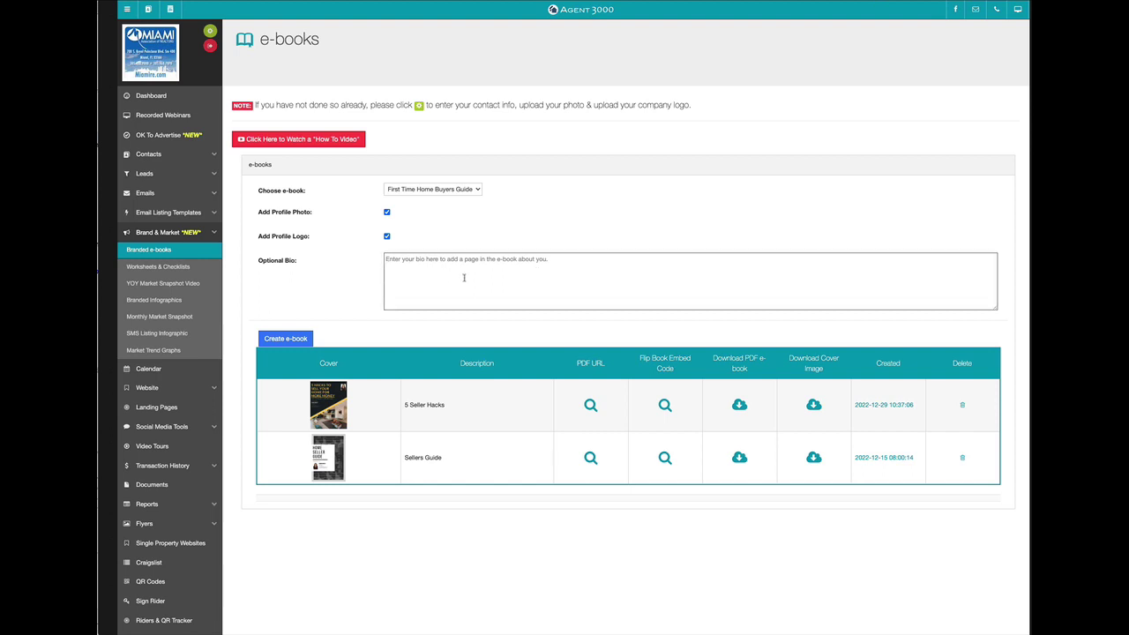
pyautogui.write('I Developed Agent 3000, Listing Spy Websites with IDX search, Broker Command, Builder Kinect, Listing Sidekick and many other products for the real estate community.  Being a former Broker, gives me great insight to develop practical and easy to use software for REALTORS.  Customer service is the corner stone of our business. We are always available by phone, email or text.')
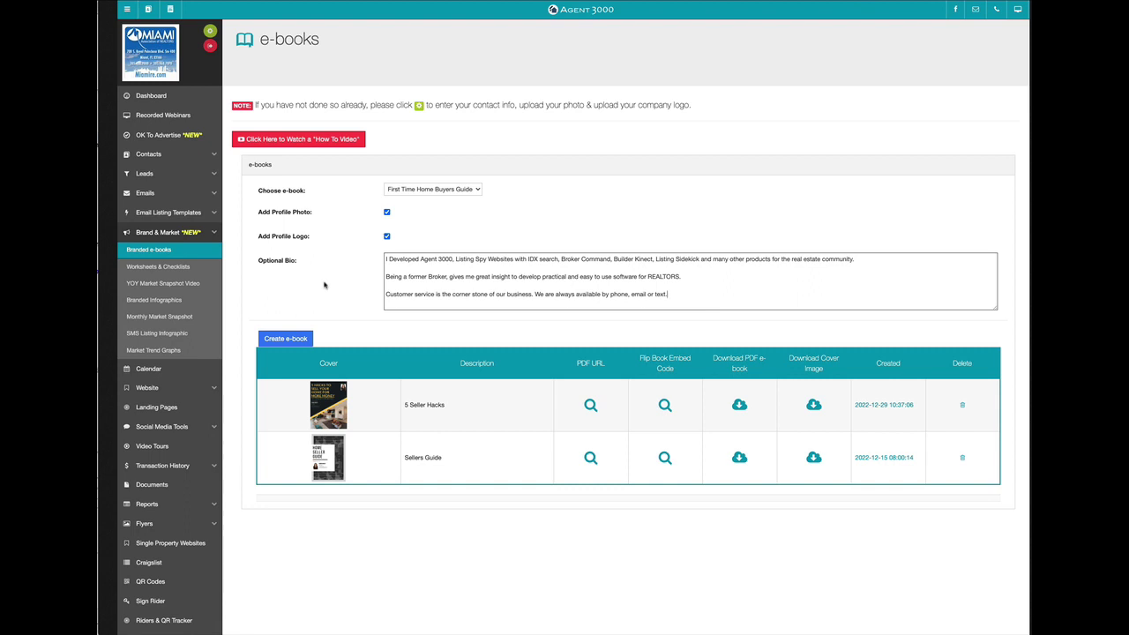
pyautogui.click(285, 341)
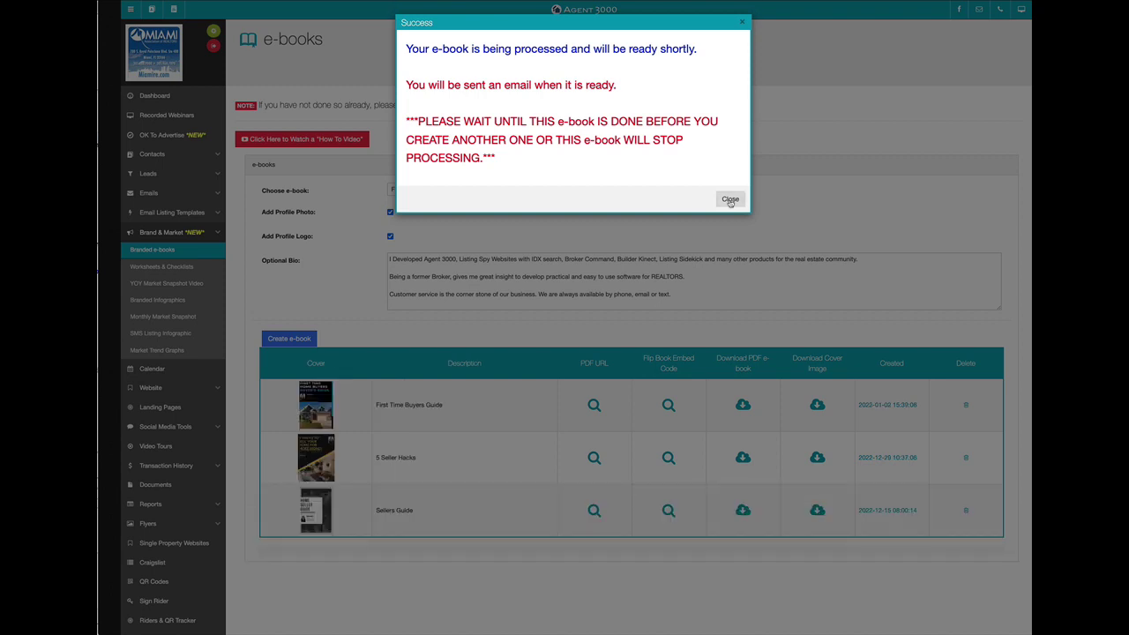
pyautogui.click(731, 200)
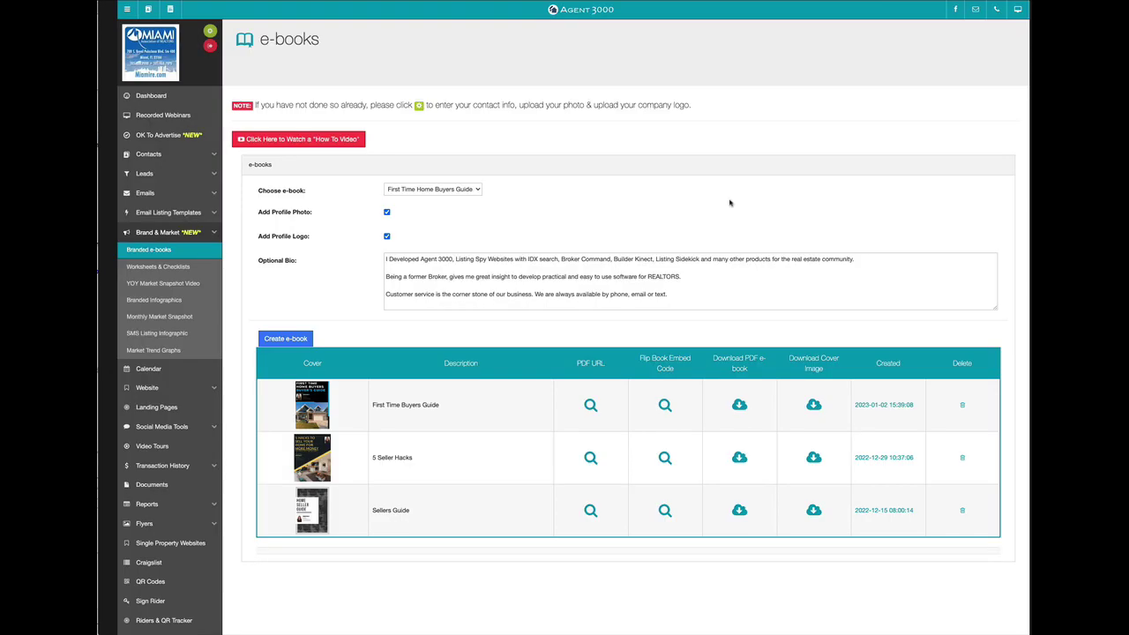
# View the First Time Buyers Guide PDF and examine its cover, branded page footers and contact information page
pyautogui.click(591, 406)
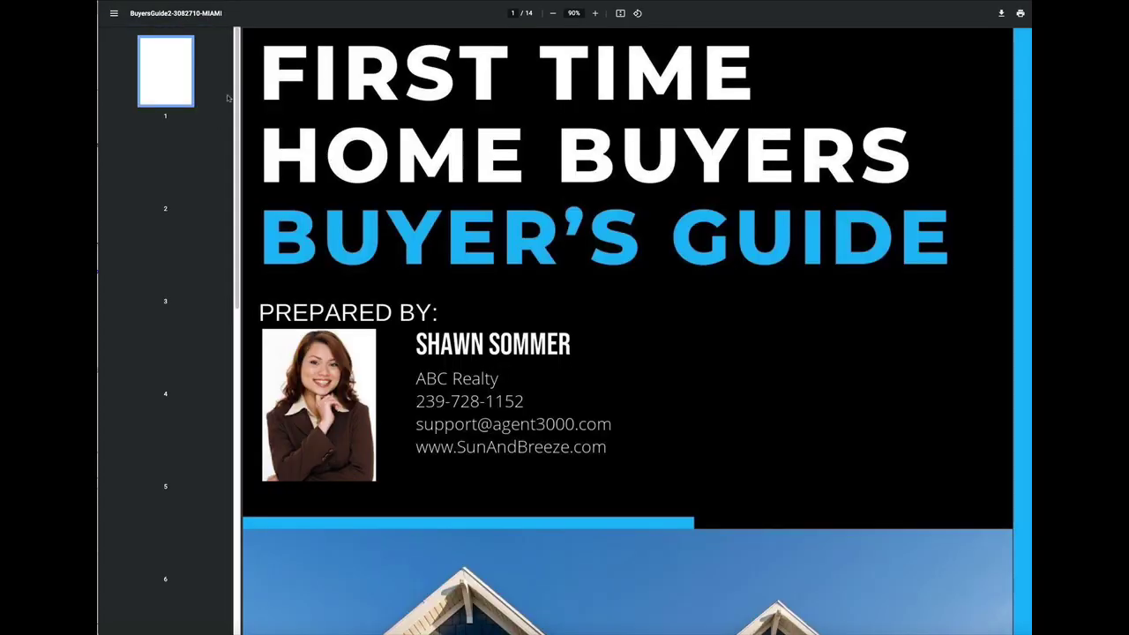
pyautogui.click(552, 13)
pyautogui.click(552, 14)
pyautogui.click(553, 13)
pyautogui.click(552, 13)
pyautogui.click(552, 13)
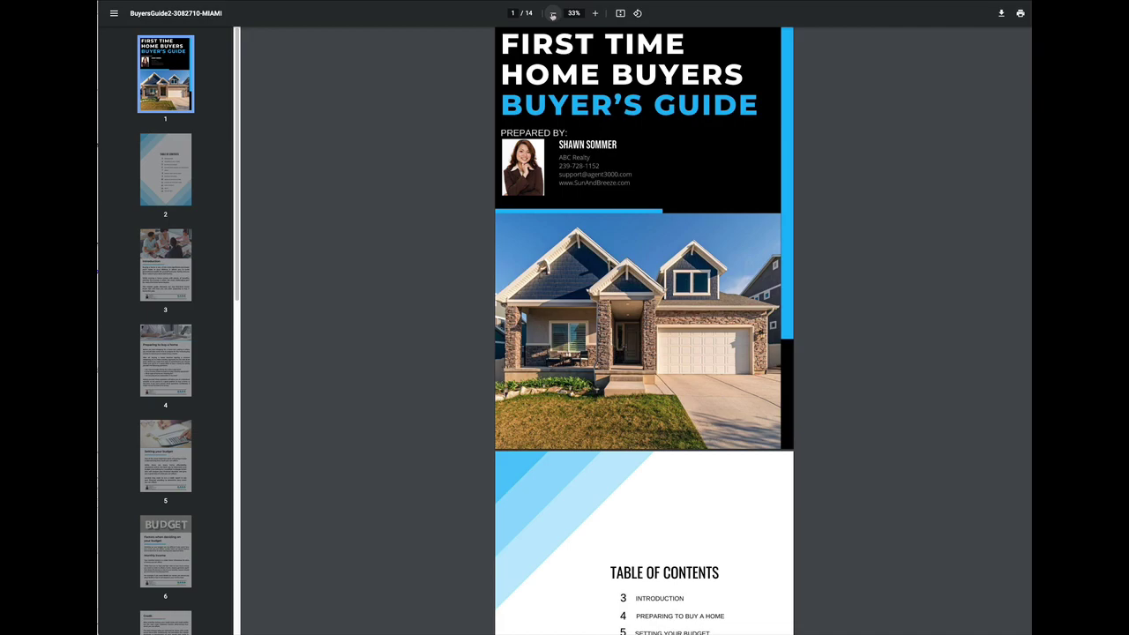
pyautogui.scroll(-20, 411, 217)
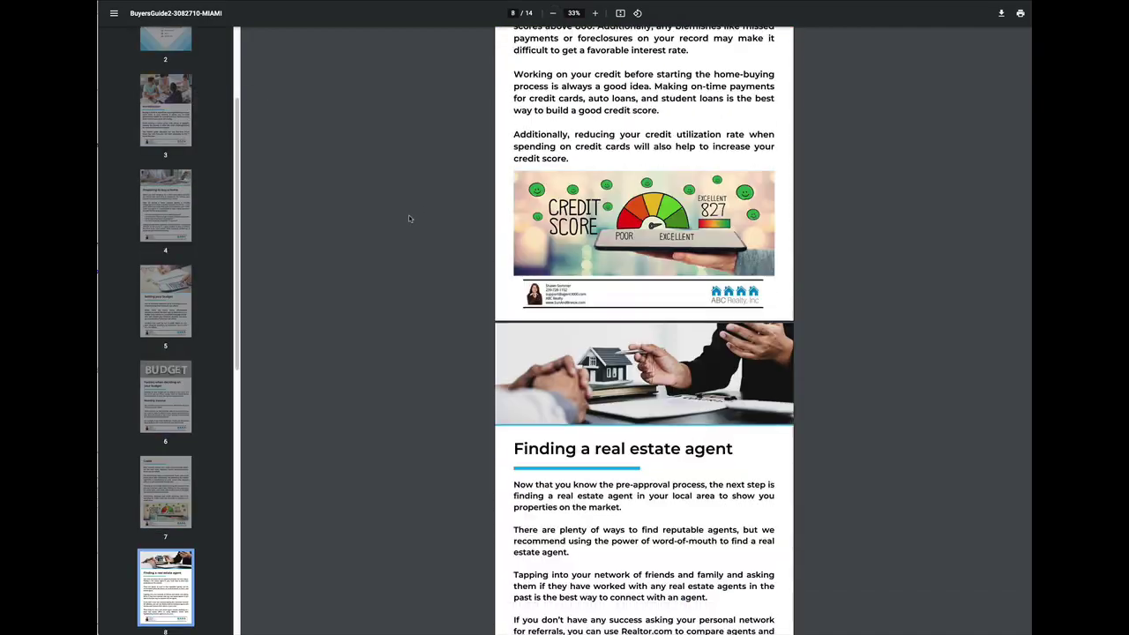
pyautogui.scroll(-4, 409, 219)
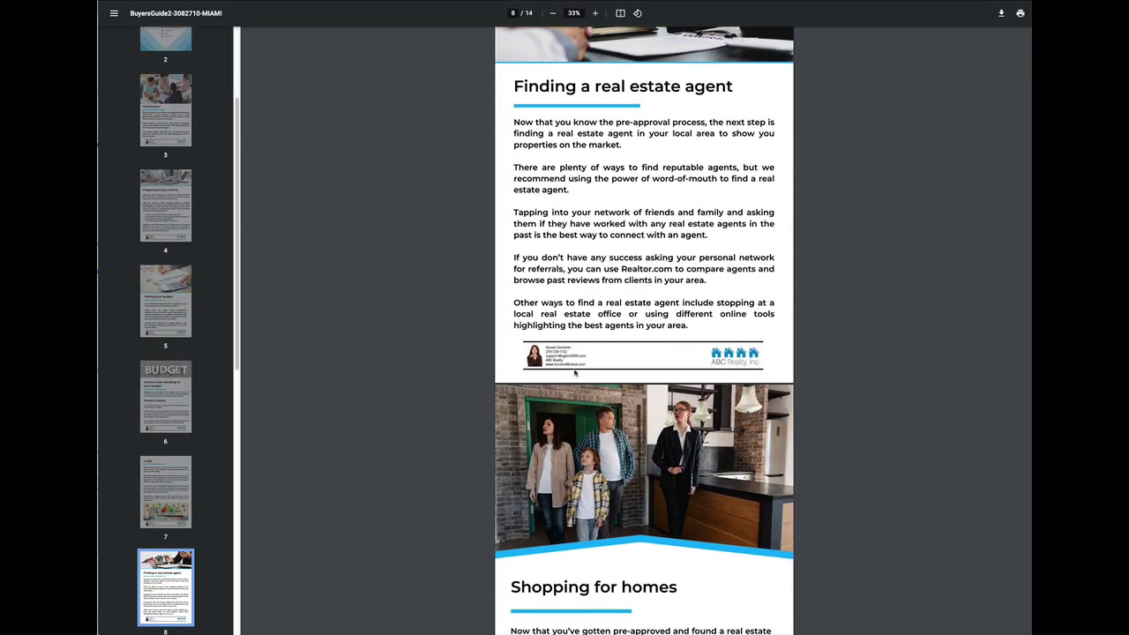
pyautogui.scroll(-3, 437, 329)
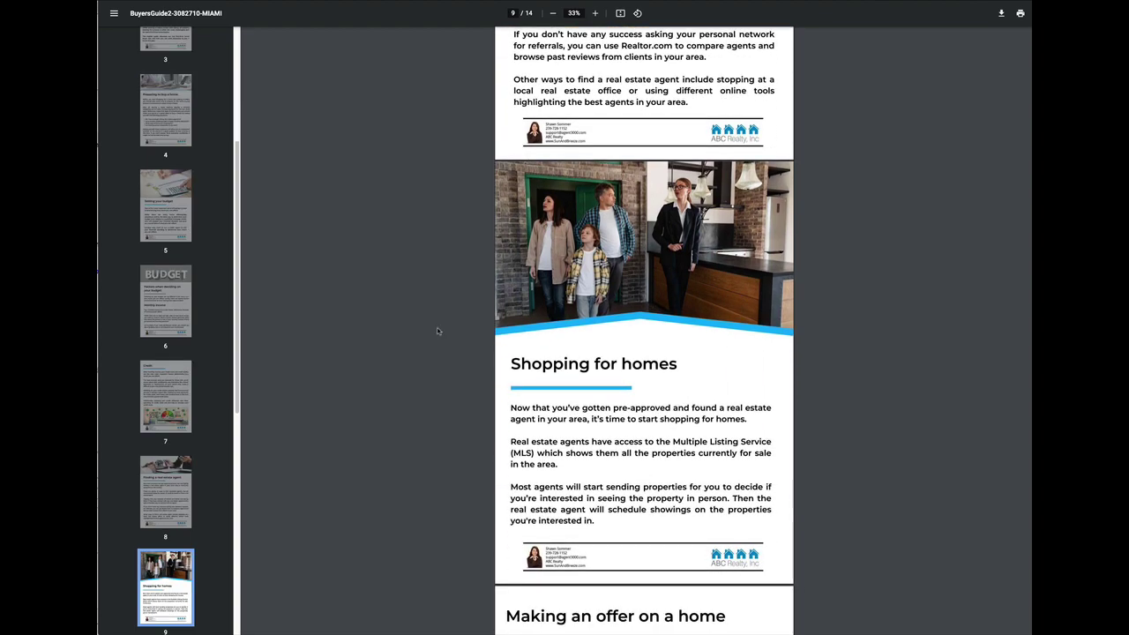
pyautogui.scroll(-15, 437, 328)
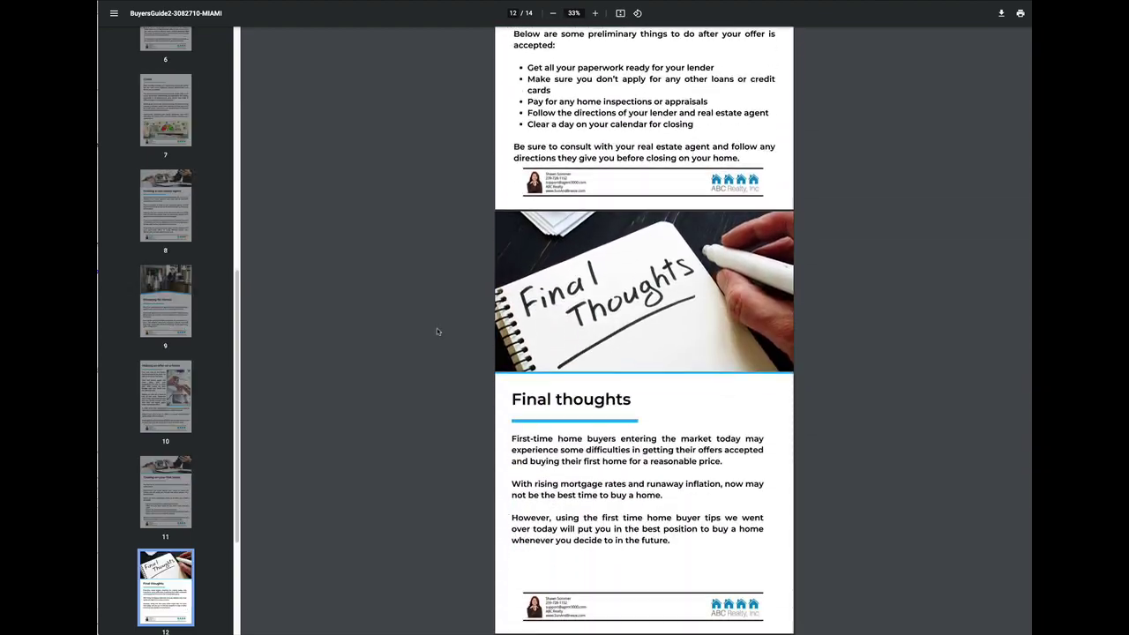
pyautogui.scroll(-10, 436, 331)
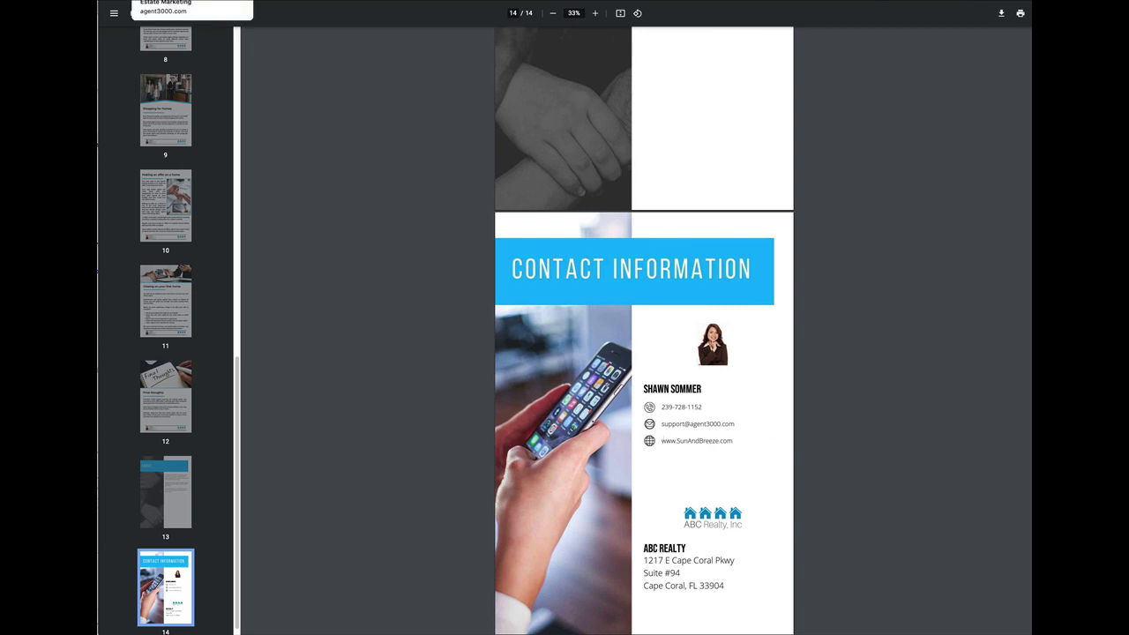
pyautogui.click(177, 2)
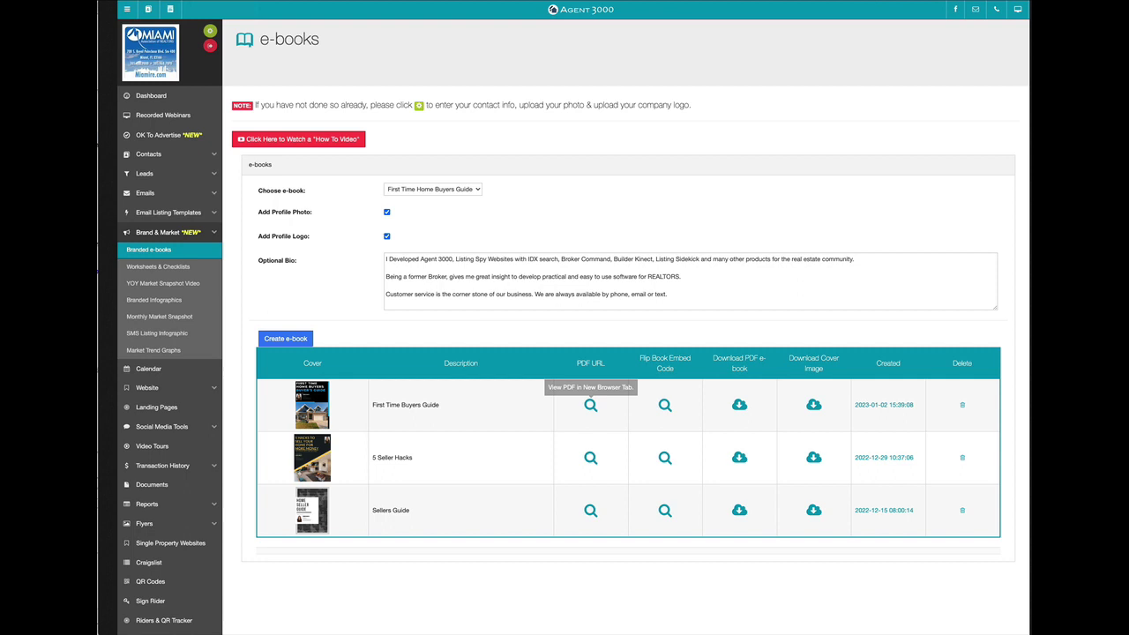
# Copy the flip book embed code of the First Time Buyers Guide
pyautogui.click(665, 405)
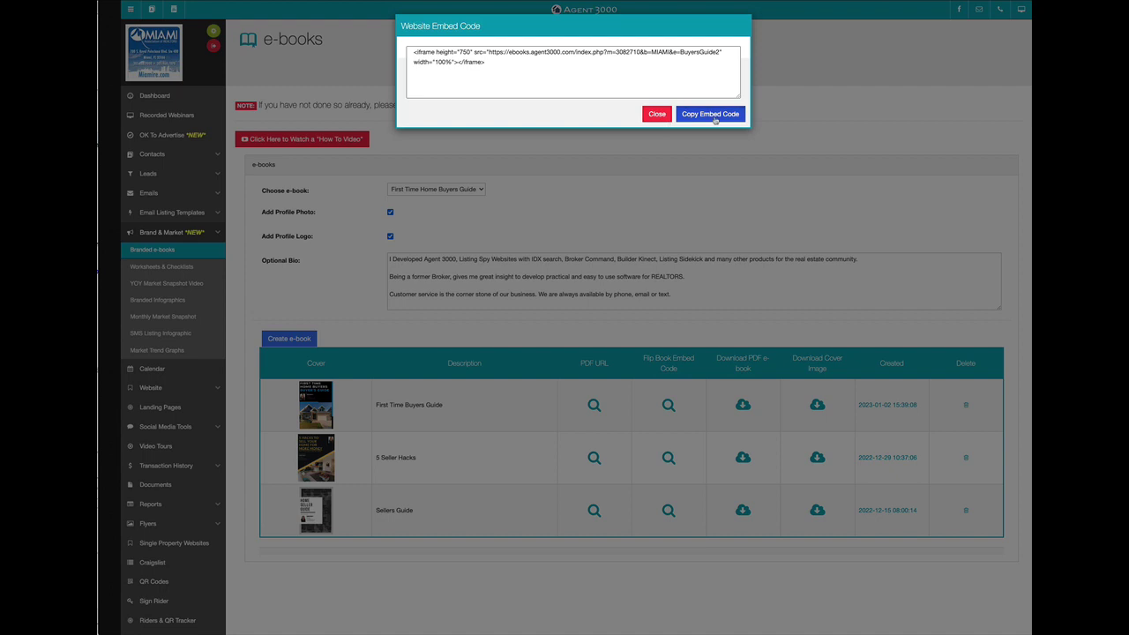
pyautogui.click(716, 120)
pyautogui.click(652, 119)
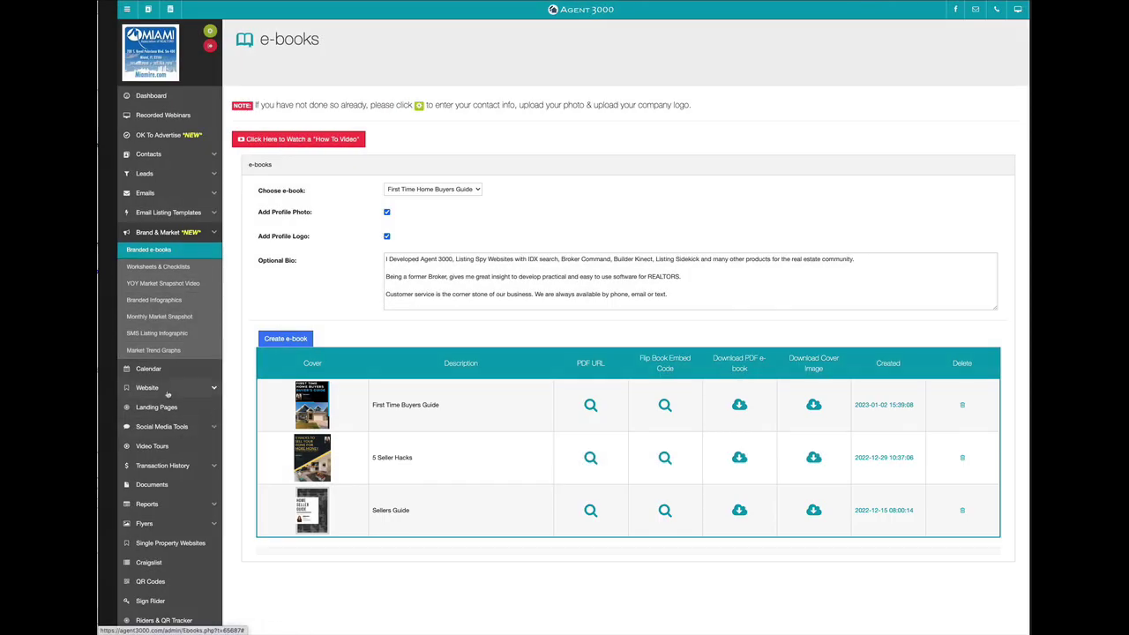
# Add a new page to the website content list with the menu title "E-book" and page title "E-Book"
pyautogui.click(168, 392)
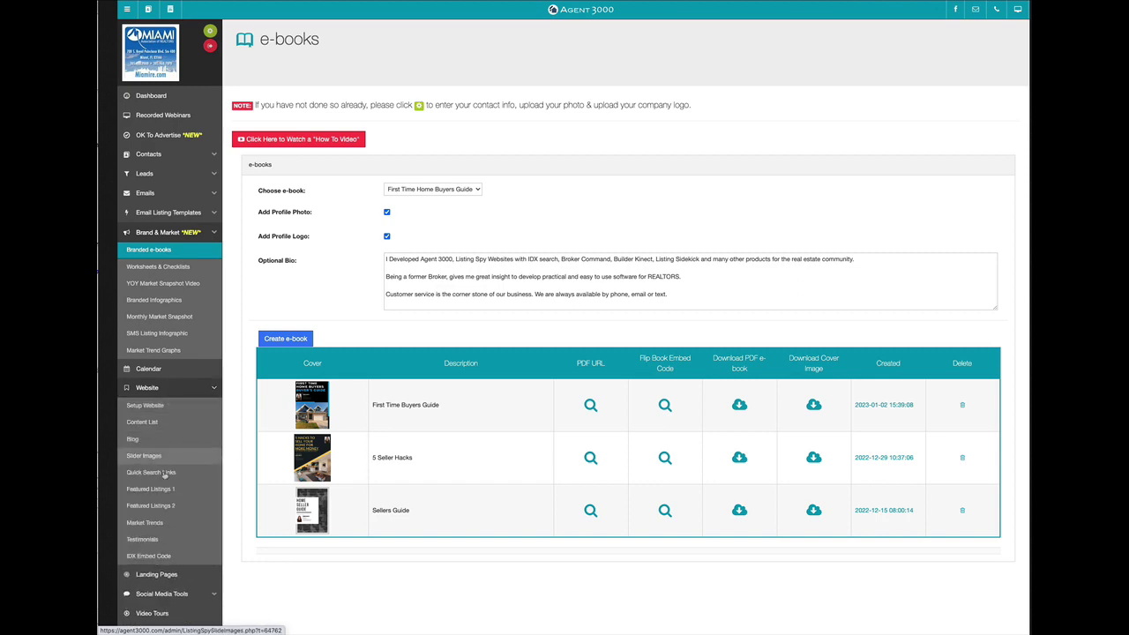
pyautogui.click(157, 423)
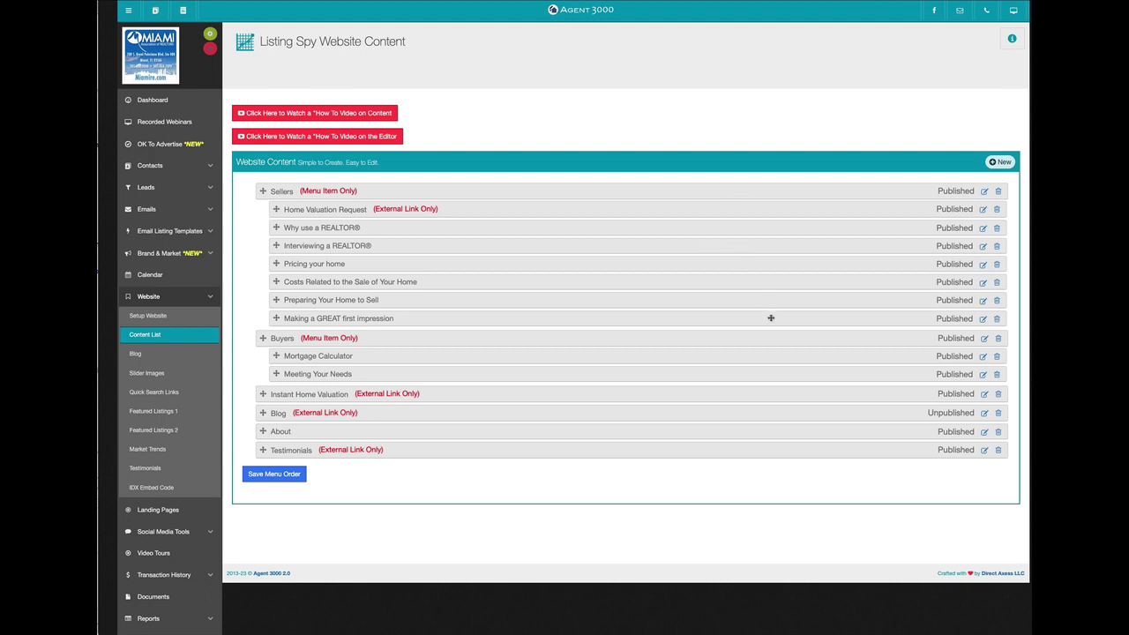
pyautogui.click(1000, 161)
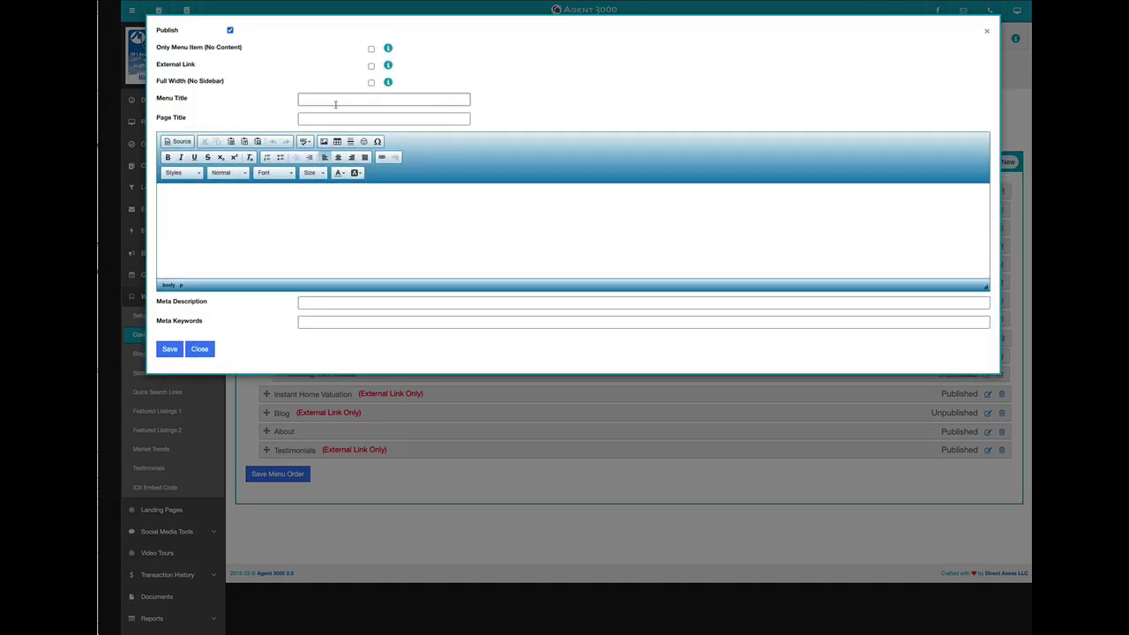
pyautogui.click(334, 102)
pyautogui.write('E-book')
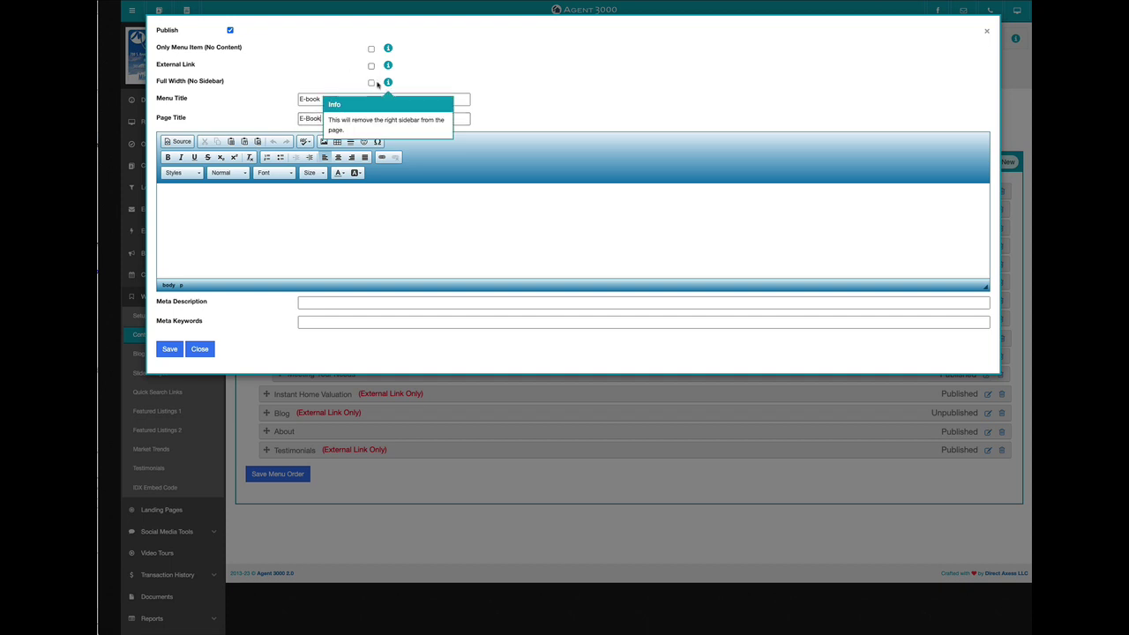
# Make the page full width with the copied embed code as its HTML source, and save it
pyautogui.click(178, 142)
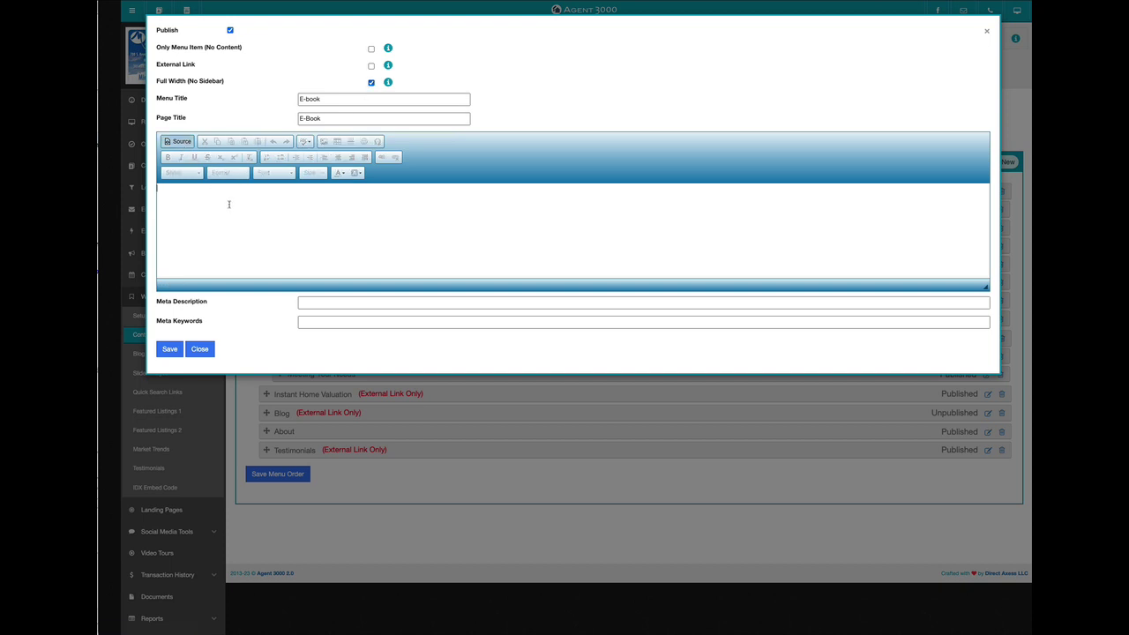
pyautogui.hotkey('ctrl', 'v')
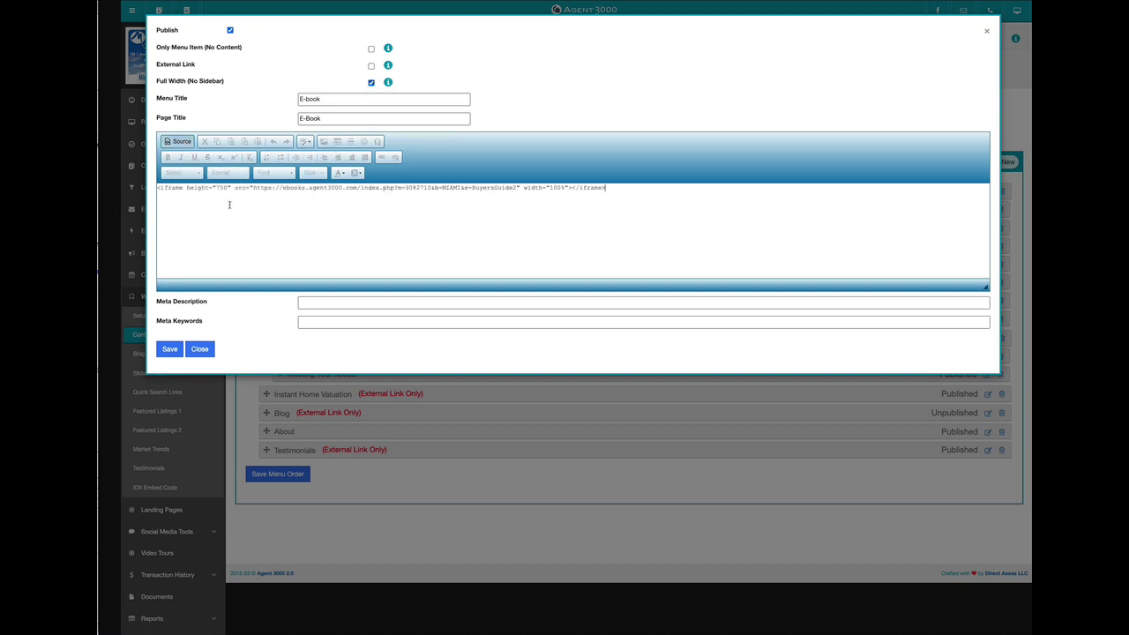
pyautogui.click(176, 142)
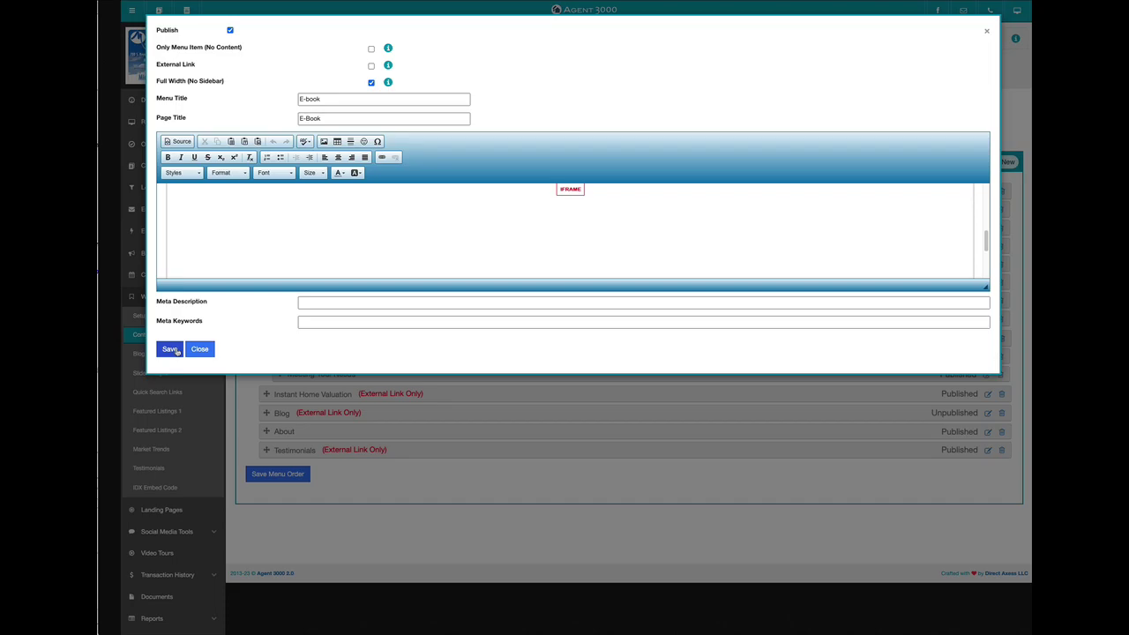
pyautogui.click(171, 350)
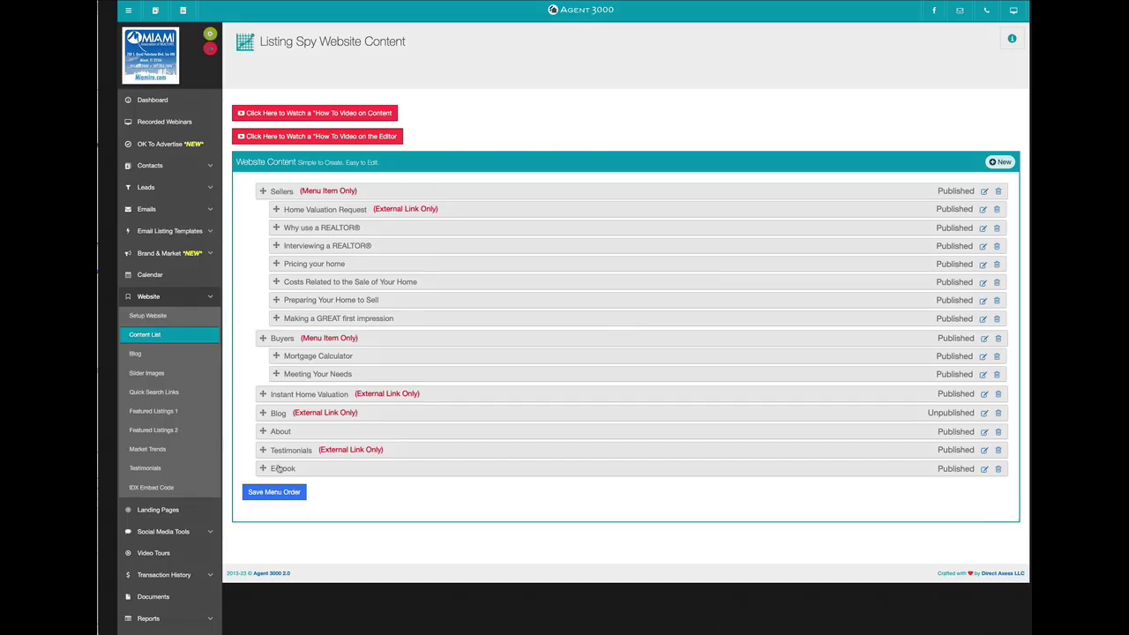
# Move the E-book item between Blog and About in the website content list and save the menu order
pyautogui.moveTo(277, 469); pyautogui.dragTo(276, 430)
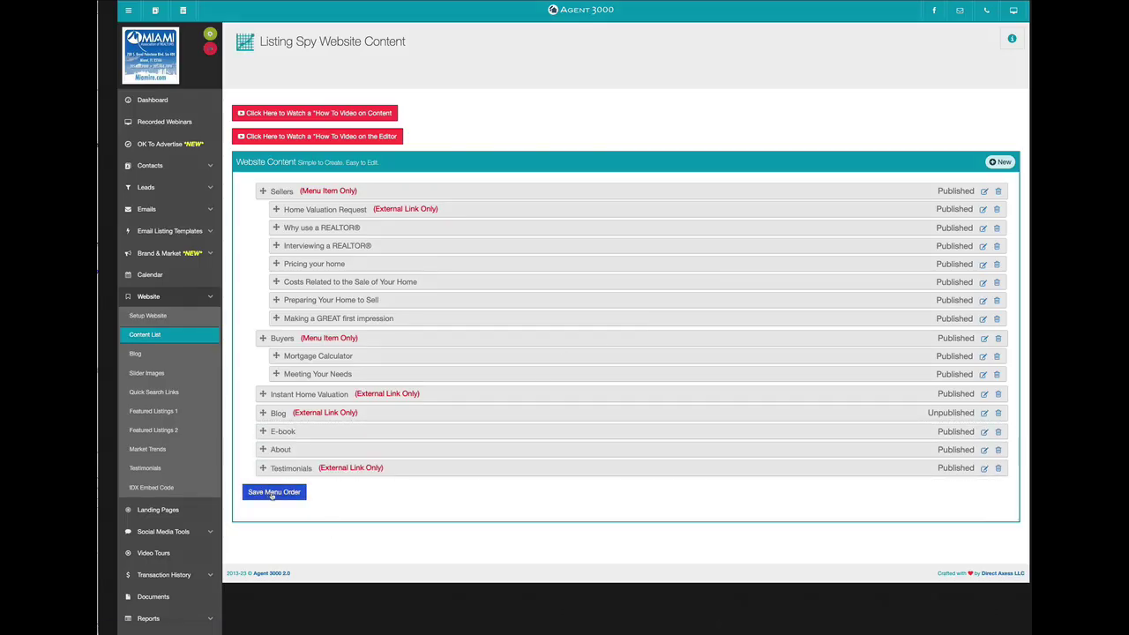
pyautogui.click(272, 493)
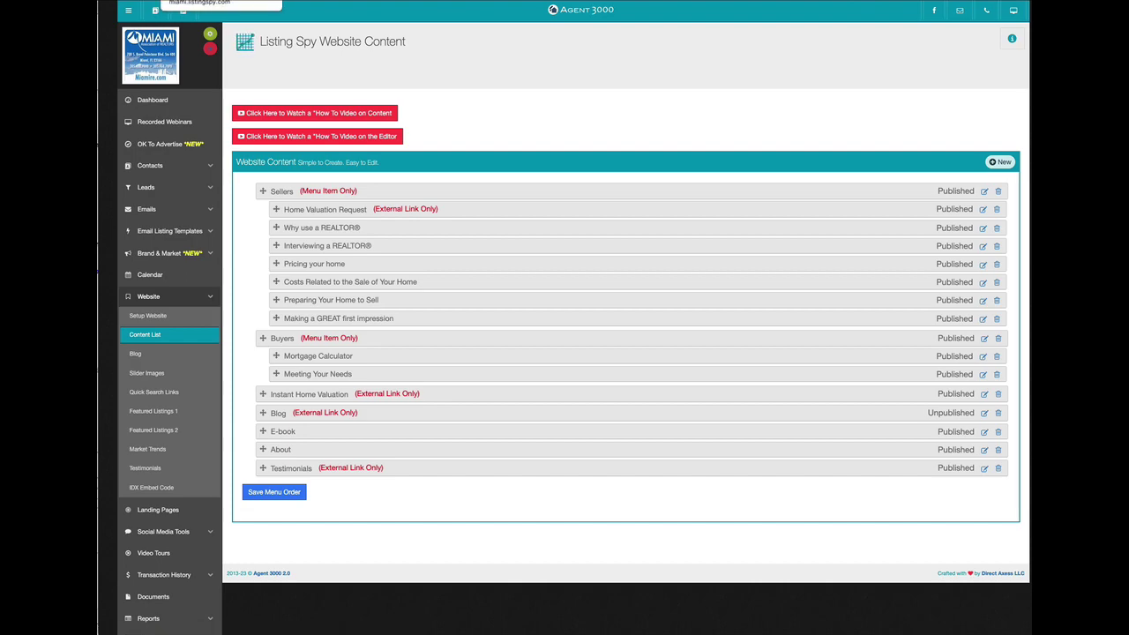
# Open the E-book page on the public website and flip through the embedded guide's pages
pyautogui.hotkey('ctrl', 'Tab')
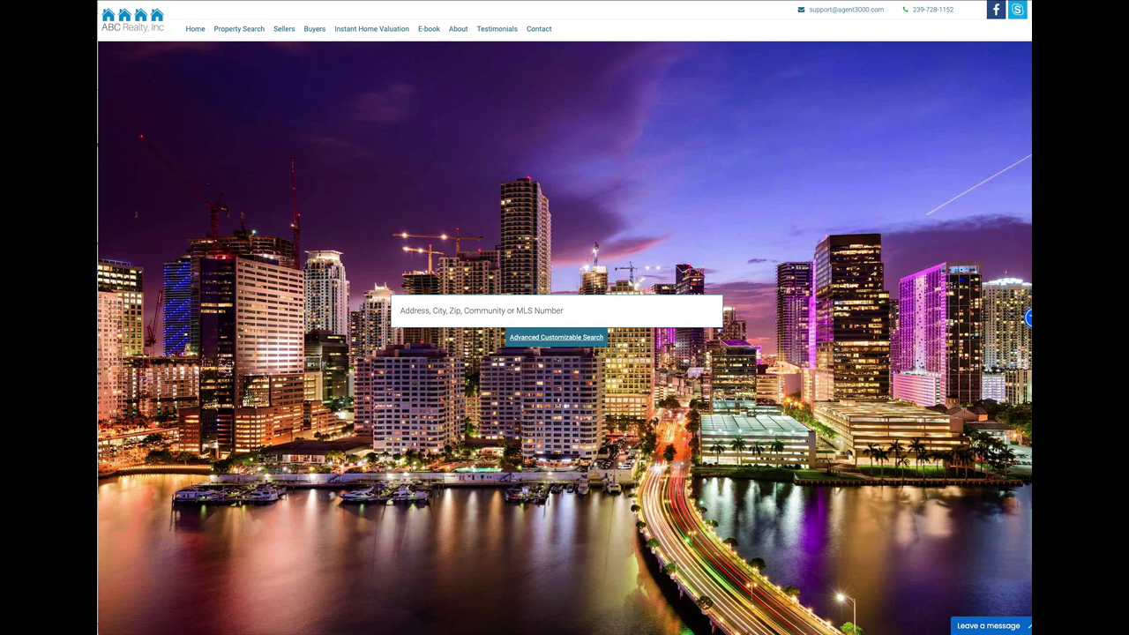
pyautogui.click(430, 30)
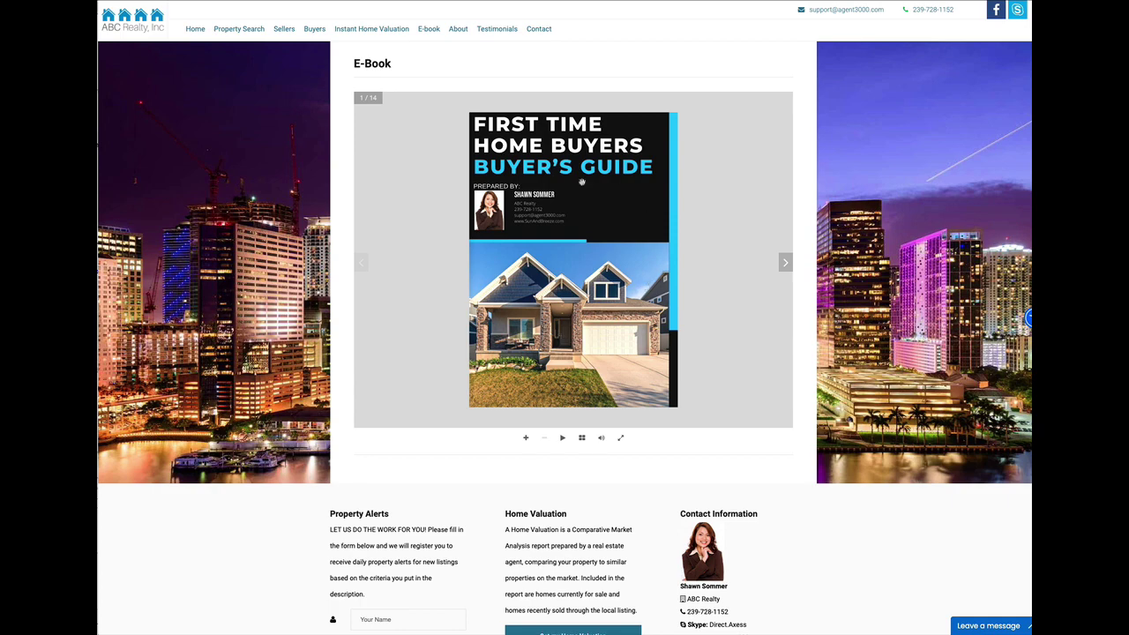
pyautogui.click(787, 264)
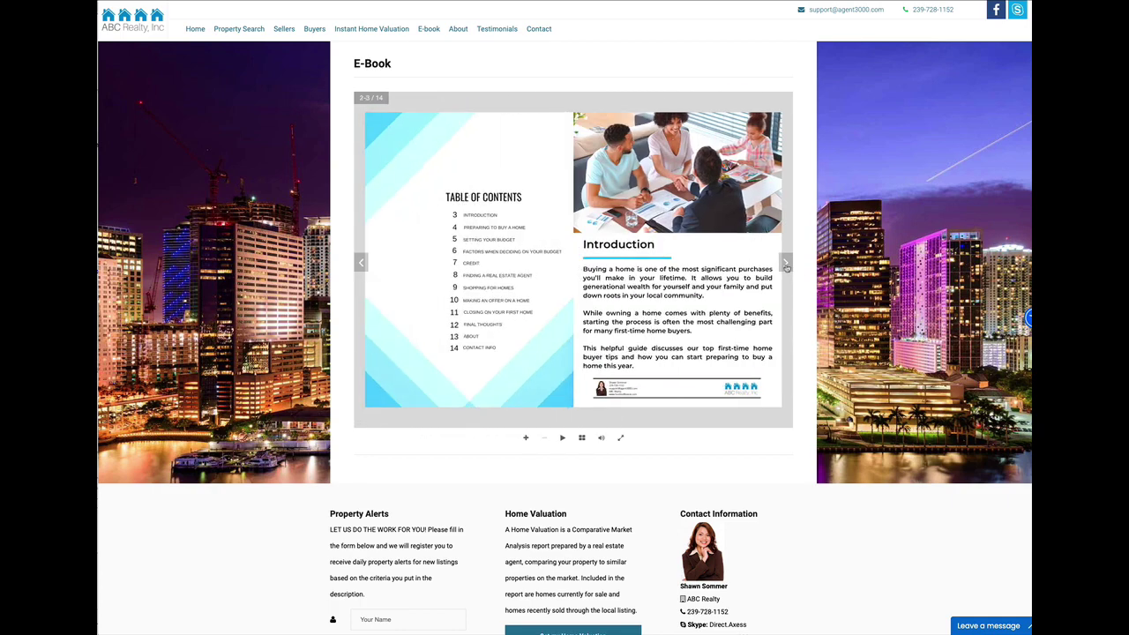
pyautogui.click(787, 265)
pyautogui.click(787, 264)
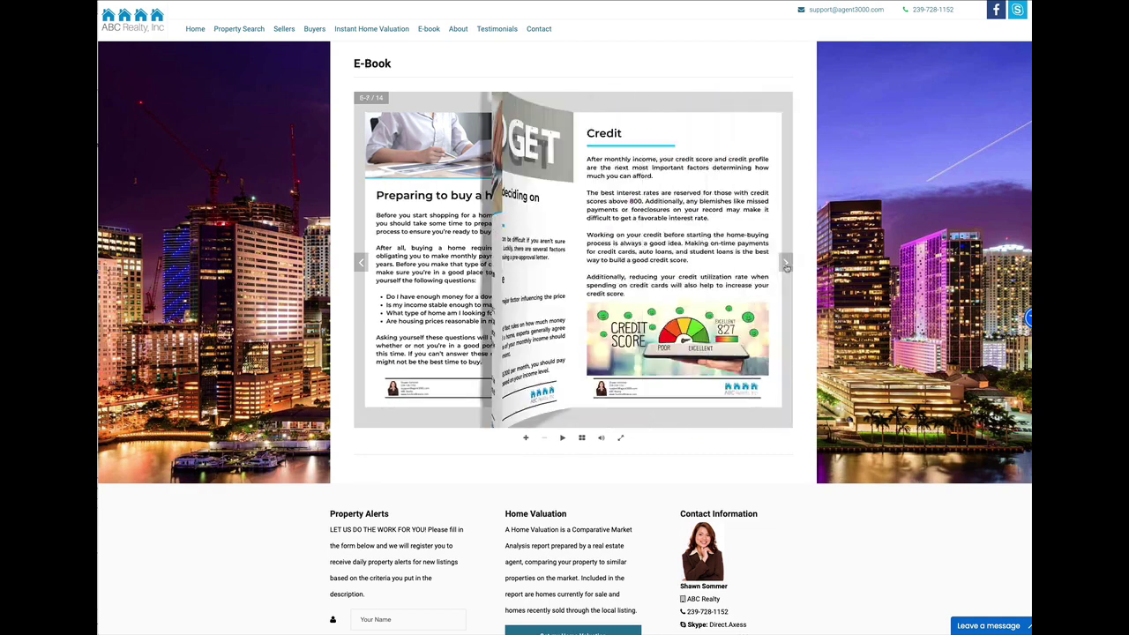
pyautogui.click(753, 218)
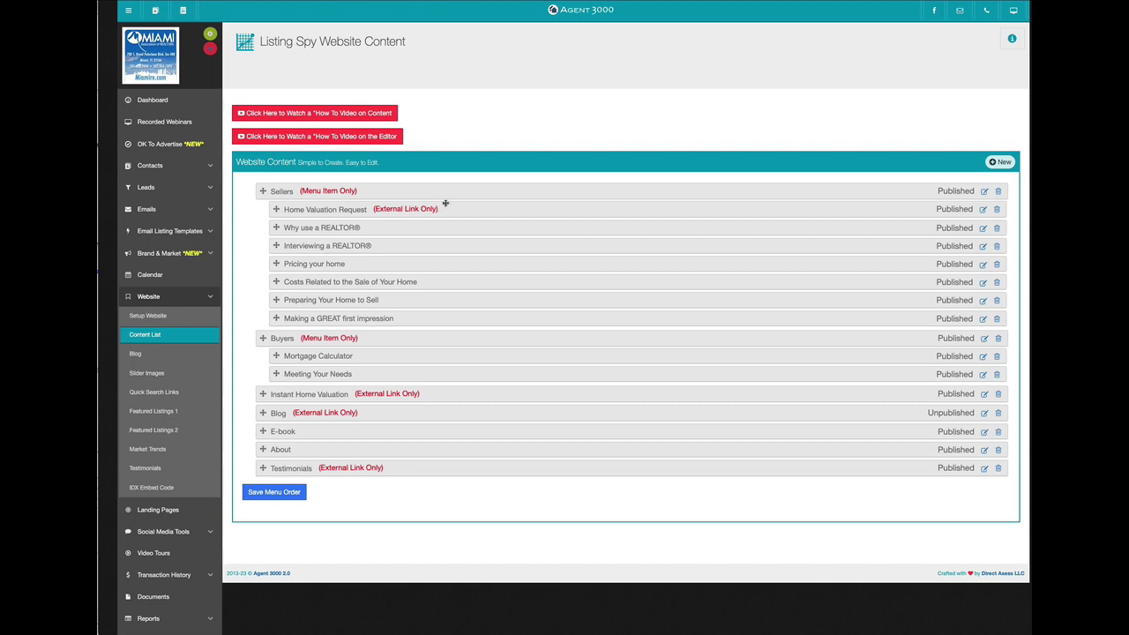
# View the branded e-books list, and open the existing "FREE Ebook" landing page for editing
pyautogui.click(167, 253)
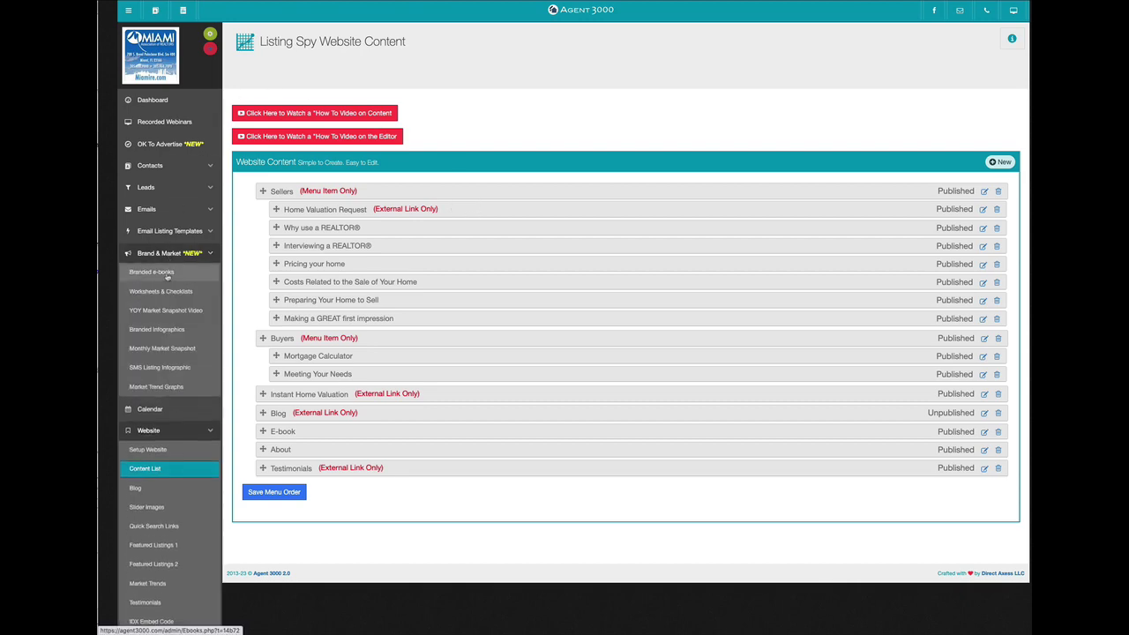
pyautogui.click(164, 275)
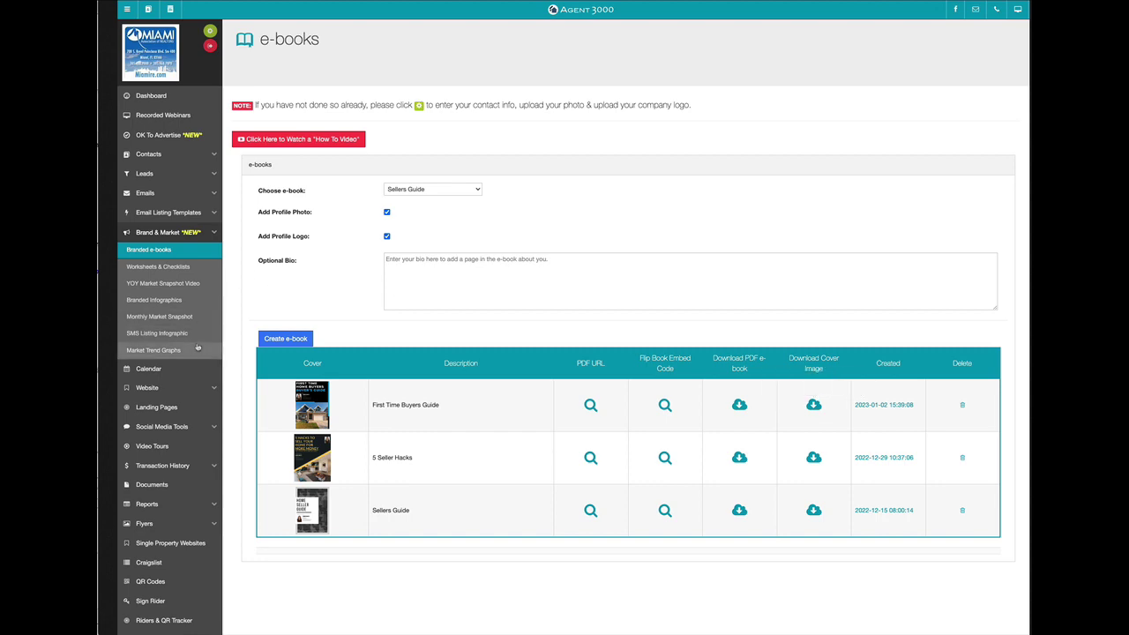
pyautogui.click(157, 408)
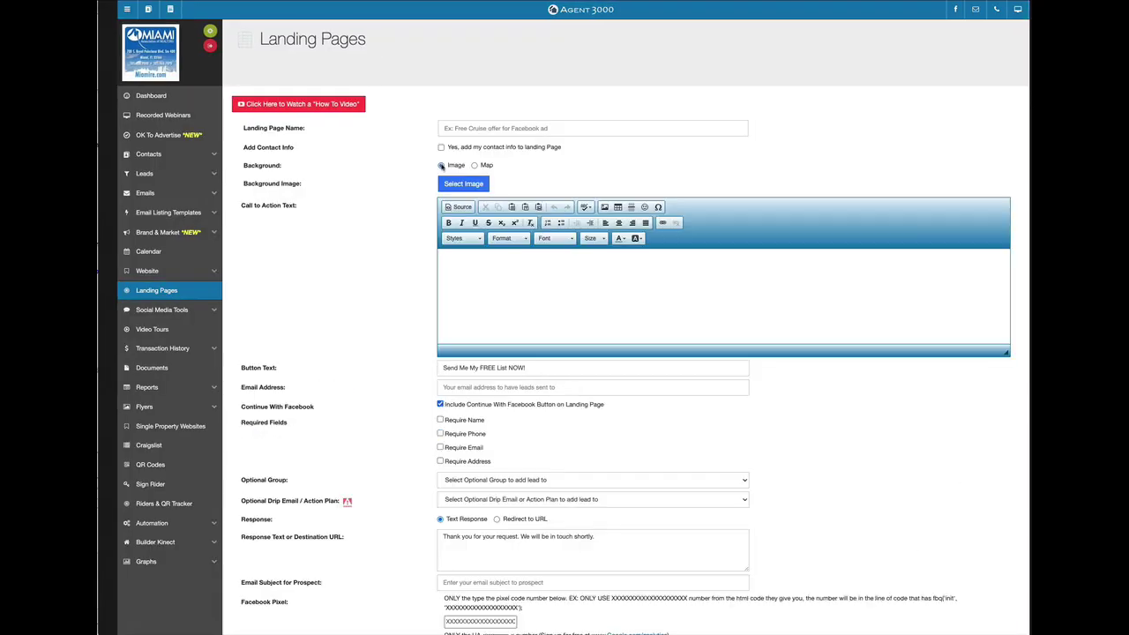
pyautogui.scroll(-5, 395, 186)
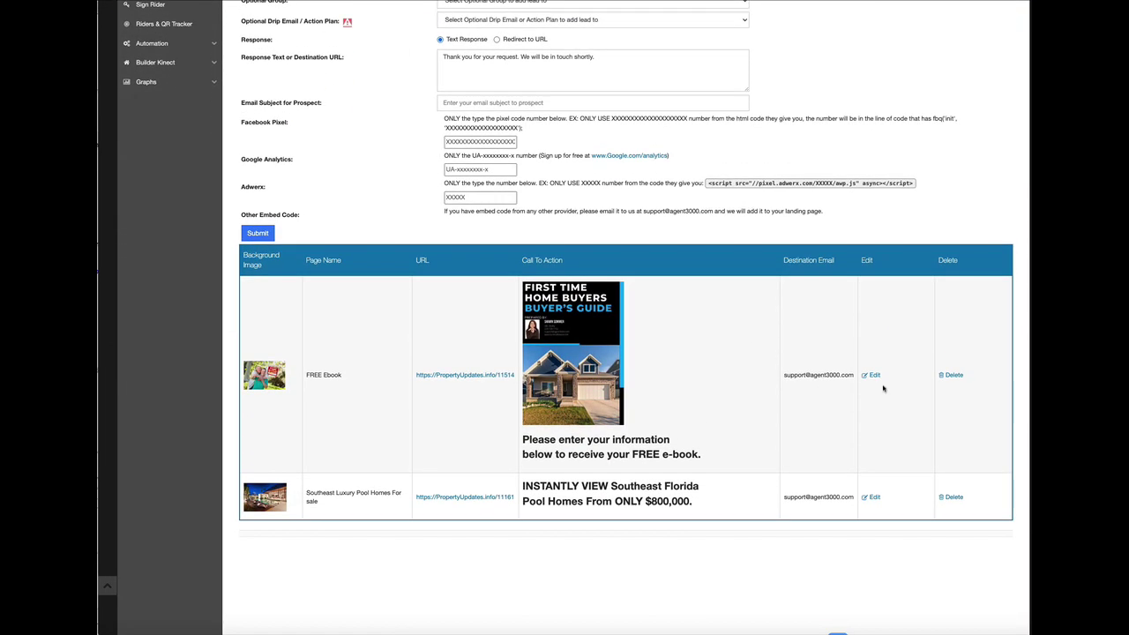
pyautogui.click(872, 376)
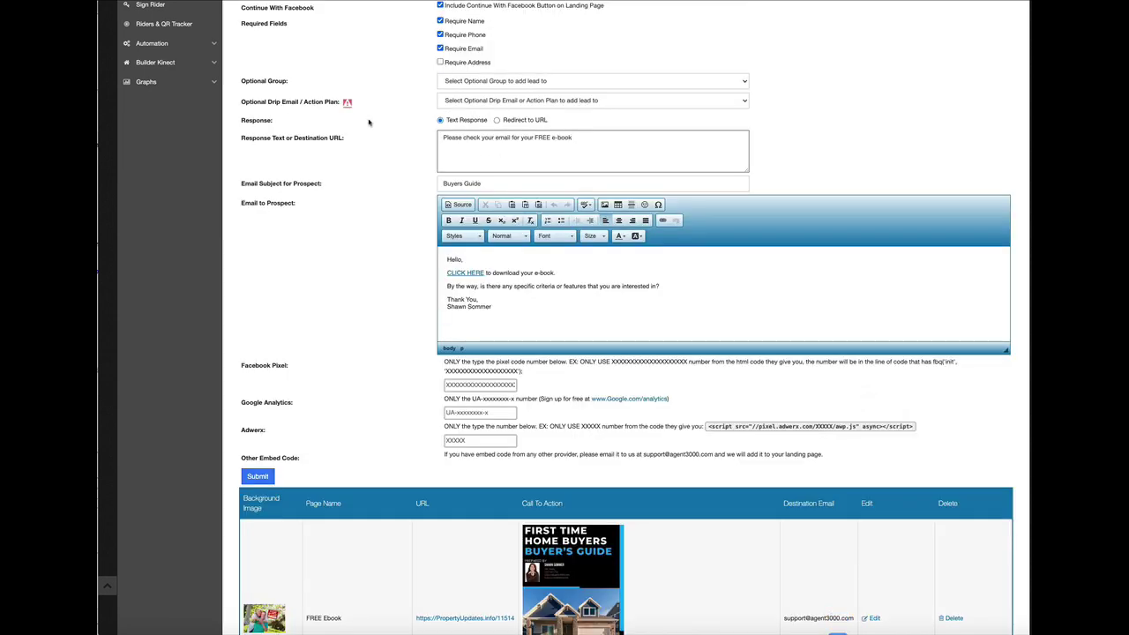
# Review the FREE Ebook landing page's background, call to action, required fields and prospect email settings, and open its public page
pyautogui.scroll(3, 462, 105)
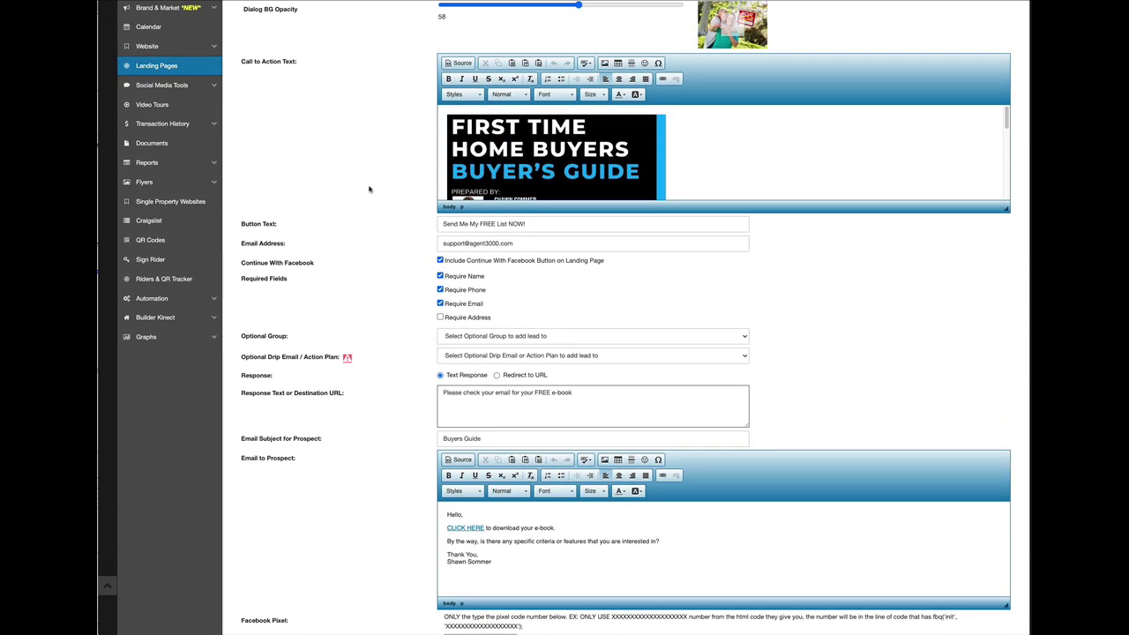
pyautogui.scroll(1, 370, 186)
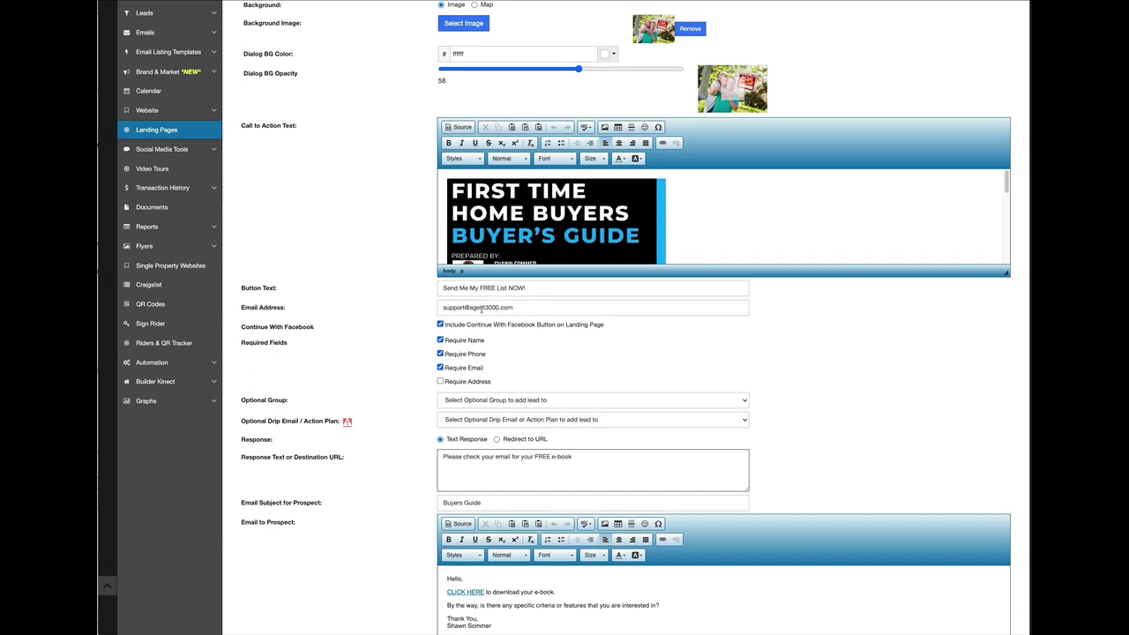
pyautogui.scroll(3, 375, 172)
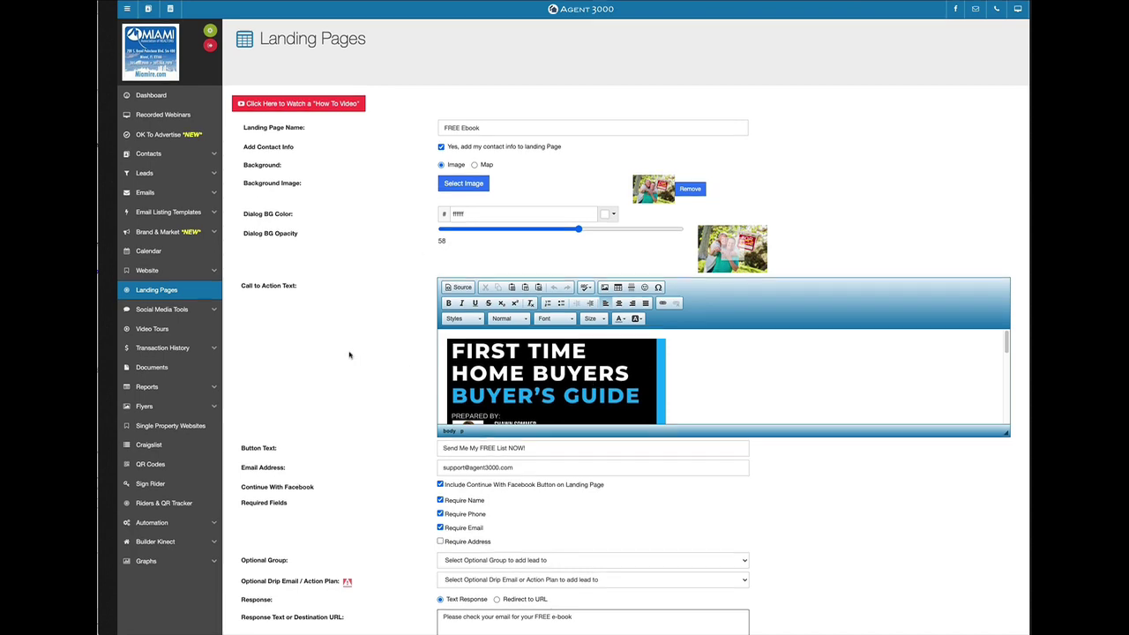
pyautogui.scroll(-10, 442, 468)
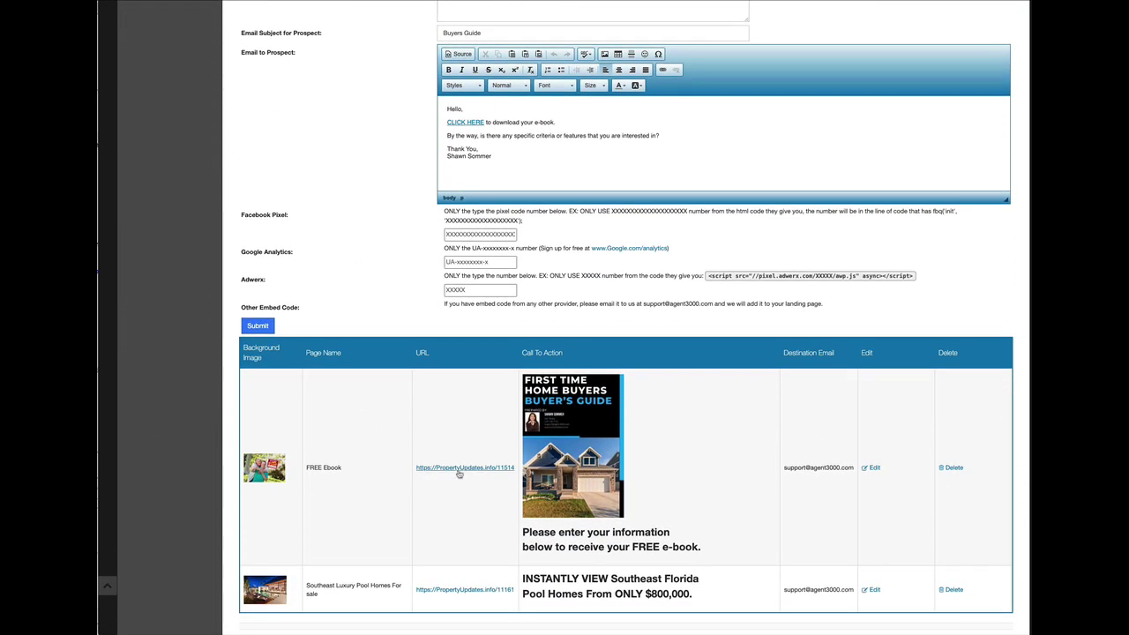
pyautogui.click(460, 468)
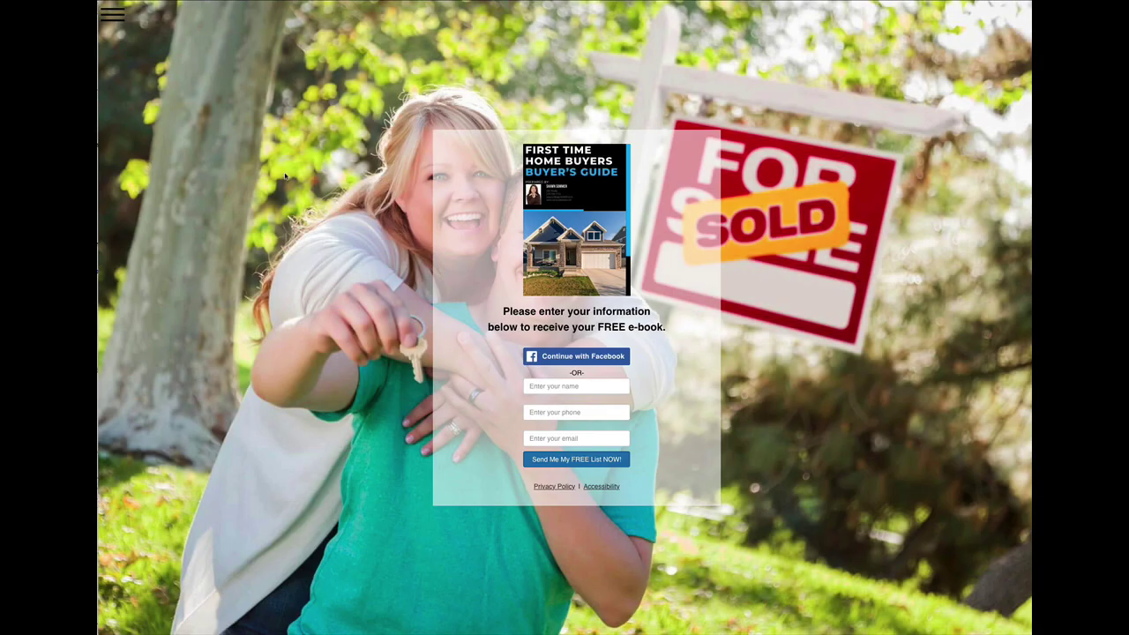